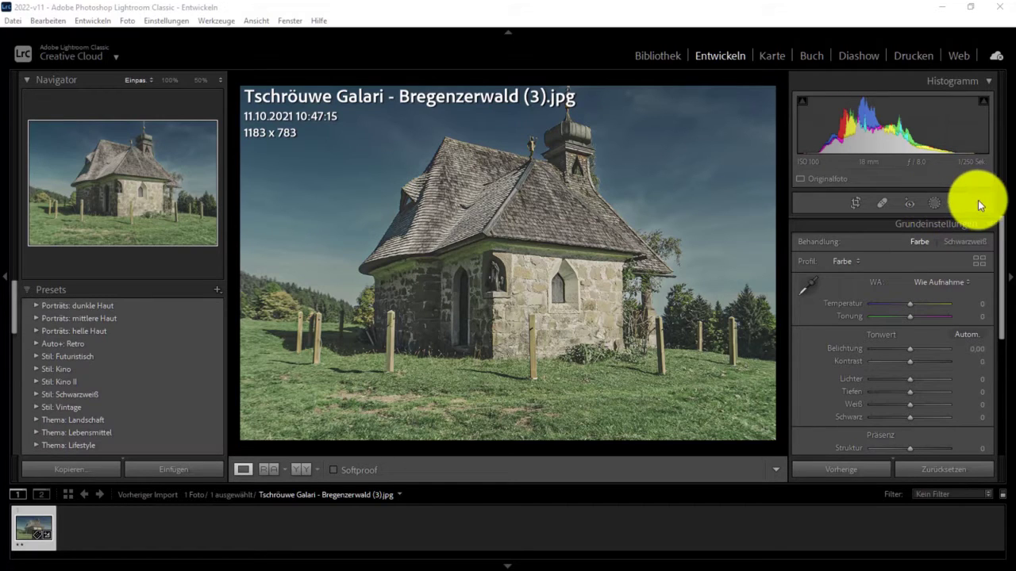
Delete Mask 2 and then Mask 1 from the chapel photo through each mask's options menu.
key("t")
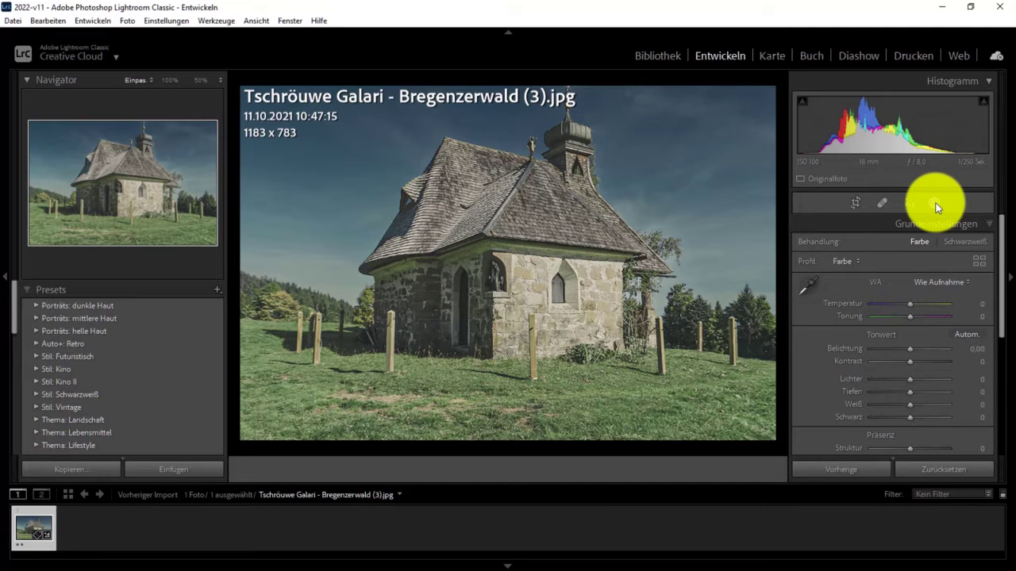
left_click(936, 205)
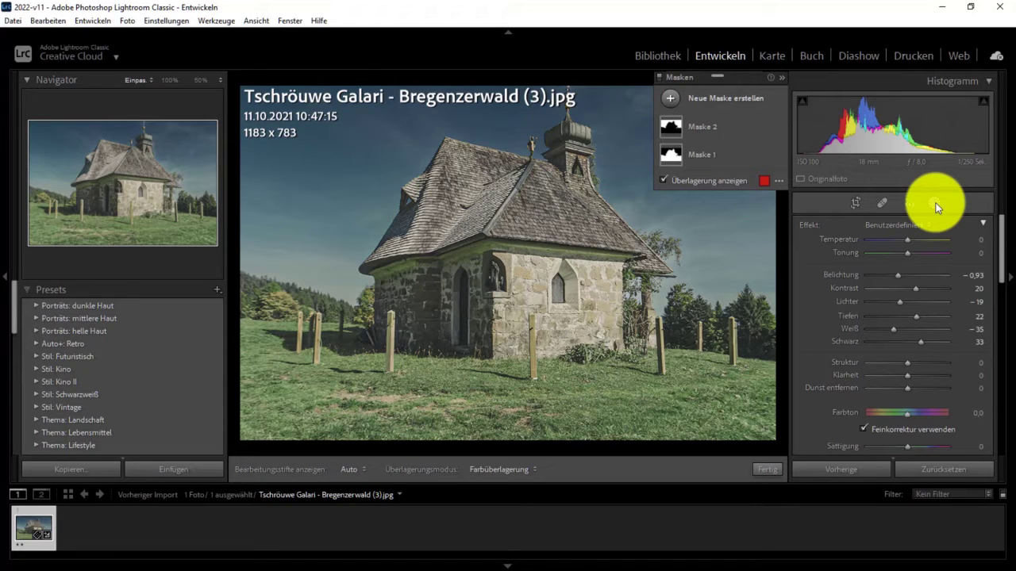
left_click(722, 134)
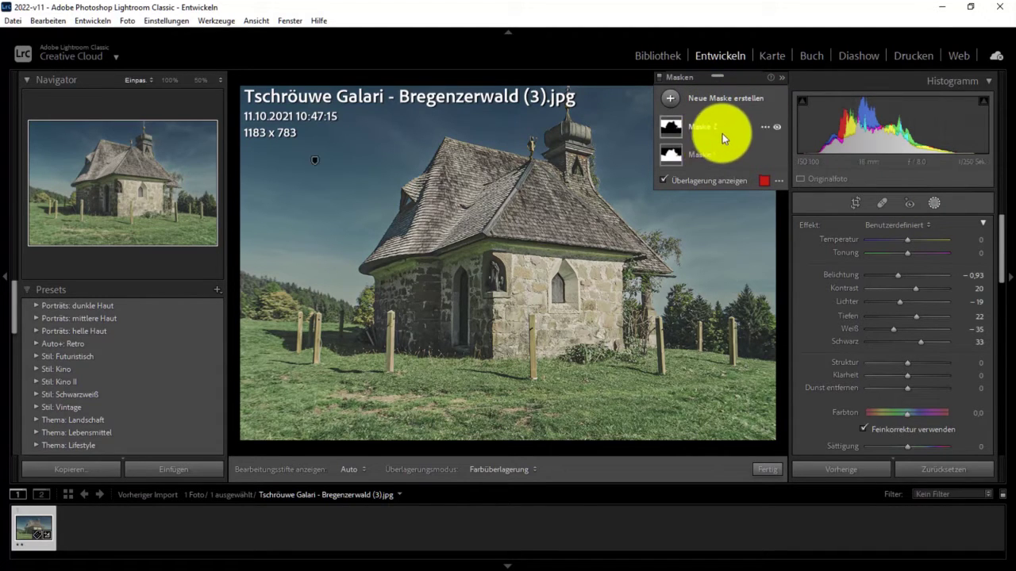
left_click(770, 127)
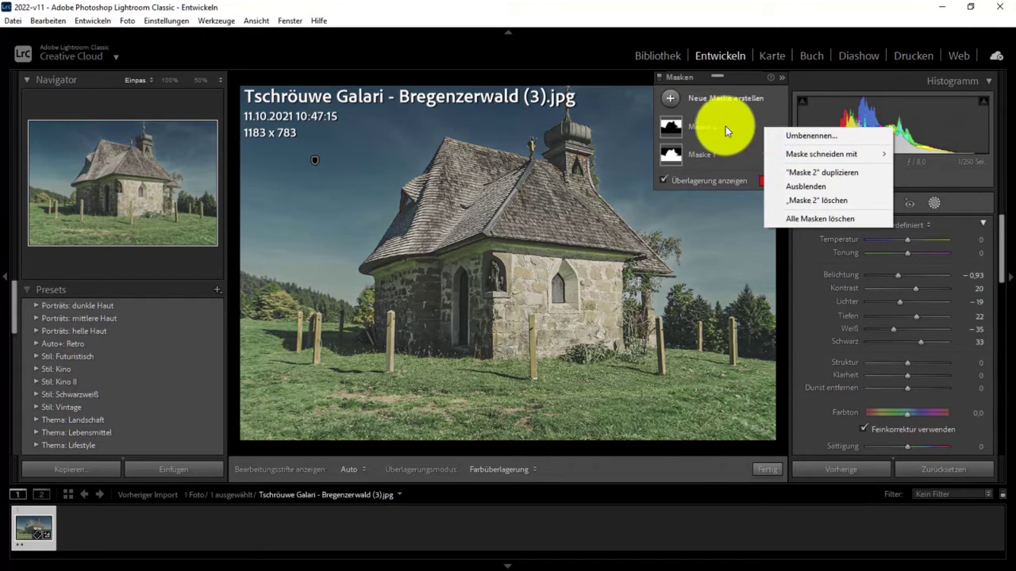
left_click(718, 125)
left_click(766, 128)
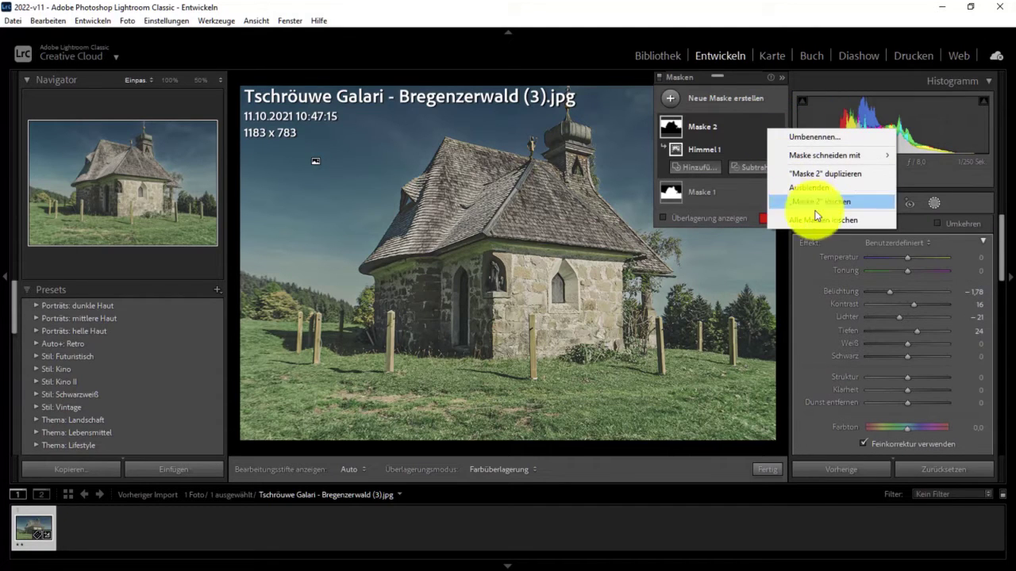
left_click(849, 202)
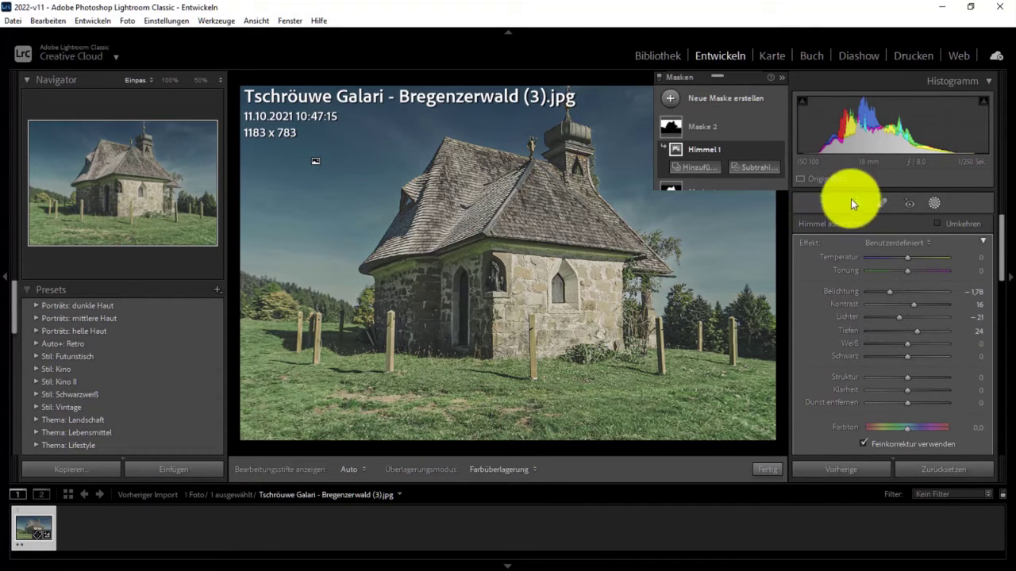
left_click(718, 127)
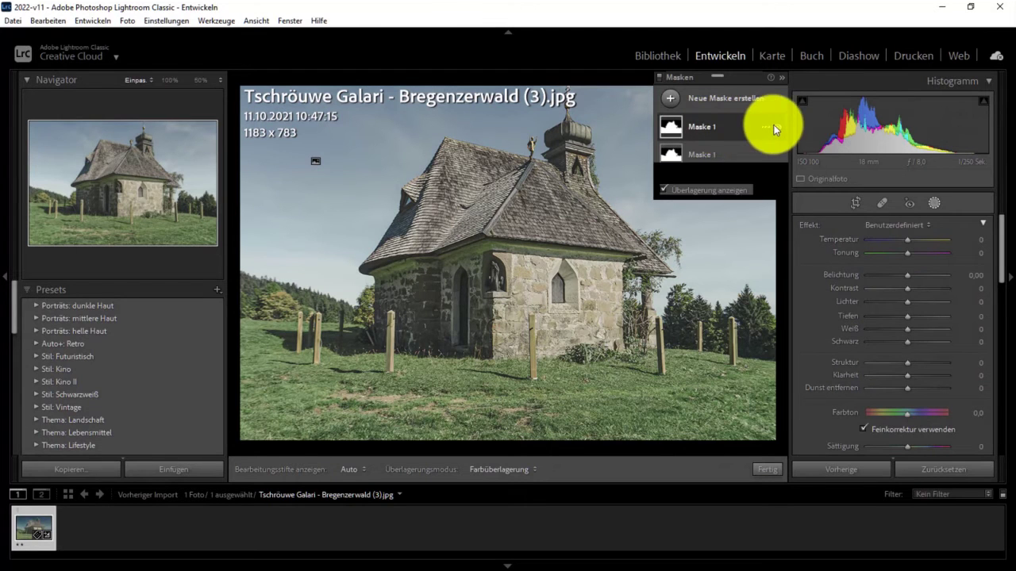
left_click(766, 126)
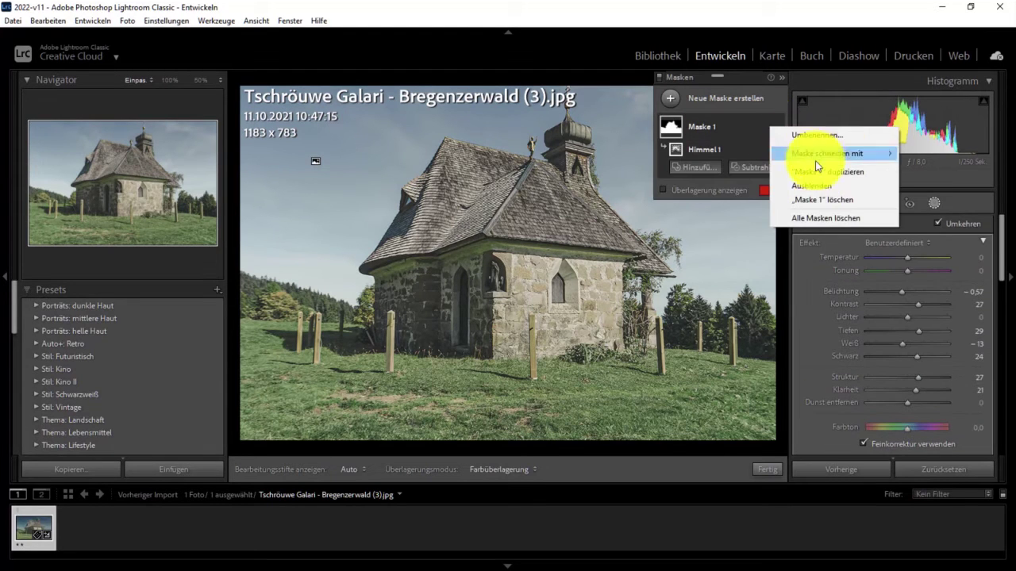
left_click(859, 199)
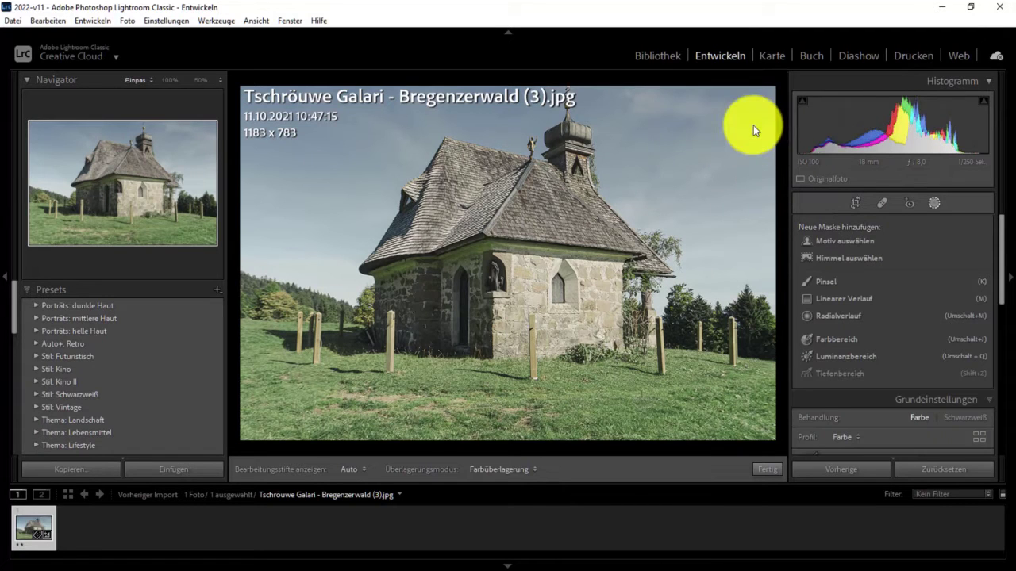
left_click(937, 199)
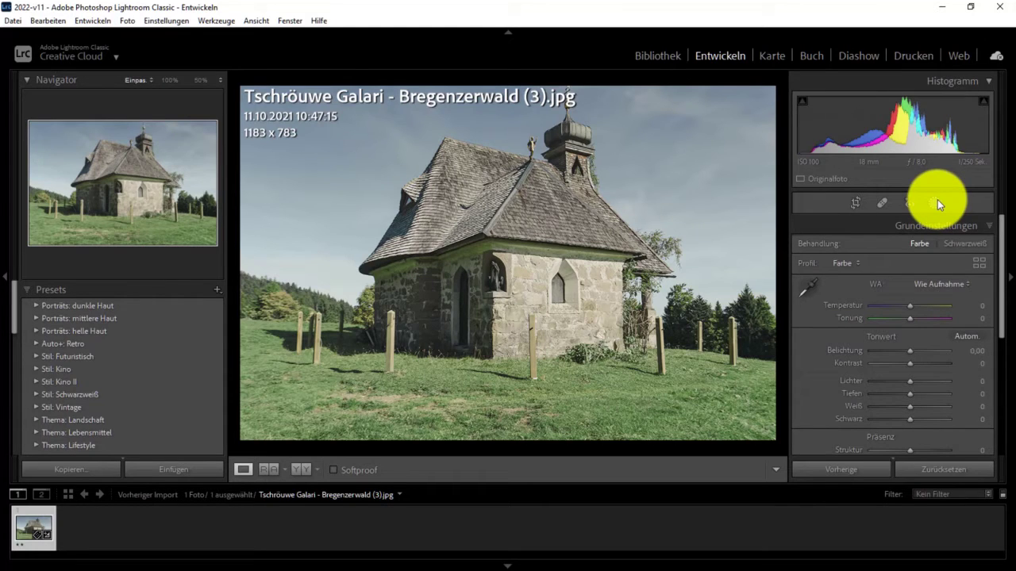
left_click(937, 199)
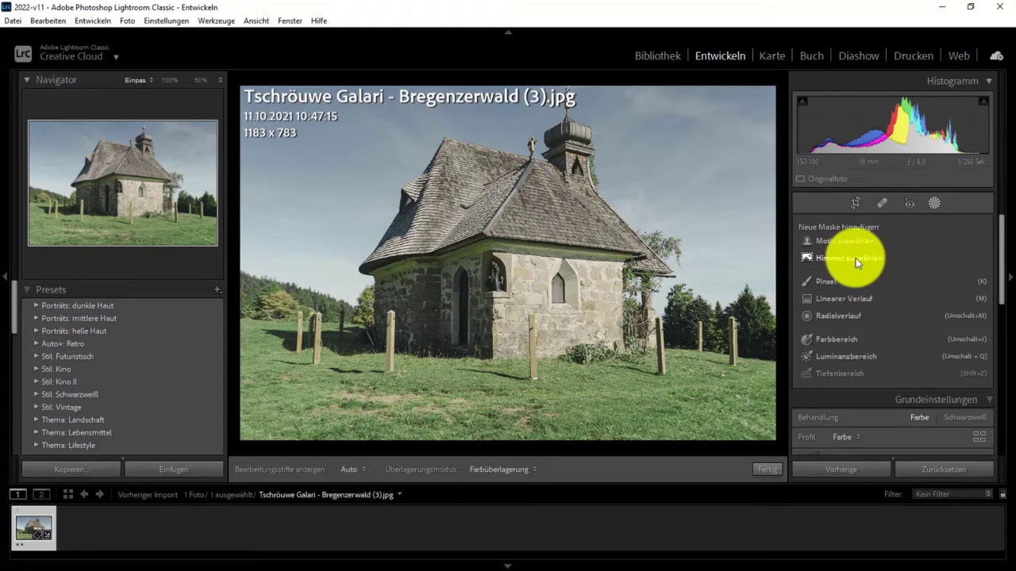
Create an AI Select Sky mask (Maske 1, Himmel 1) over the chapel photo's sky.
left_click(855, 258)
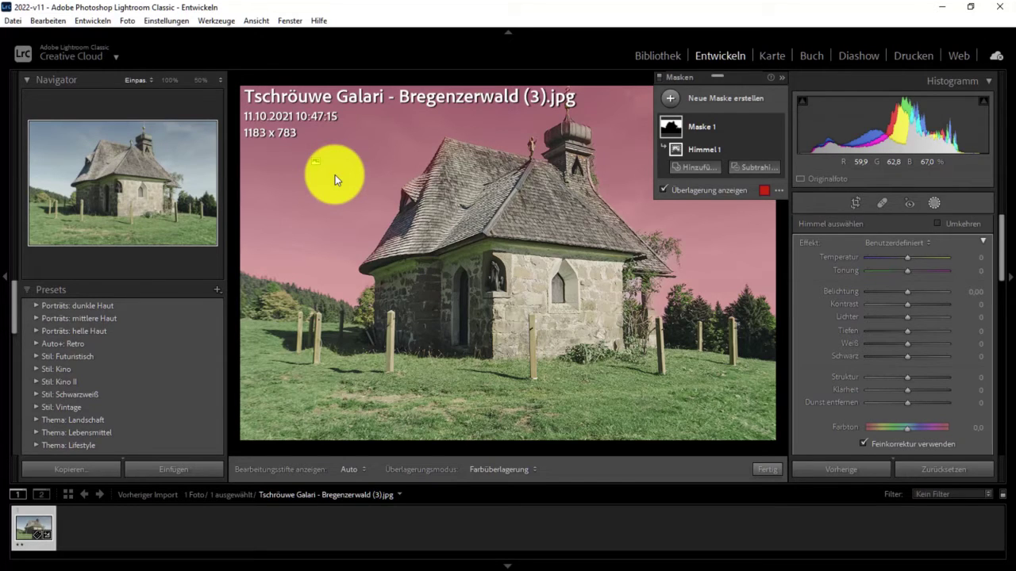
Give the sky mask Exposure −0.70, Contrast 19, Highlights and Whites −13, Shadows and Blacks 16.
left_click(663, 191)
mouse_move(714, 150)
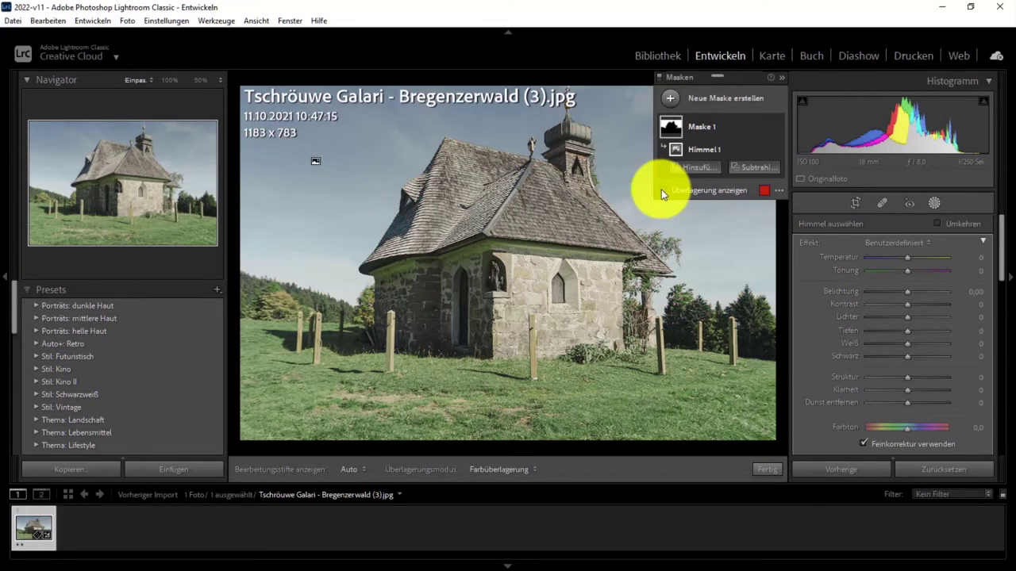
left_click(662, 191)
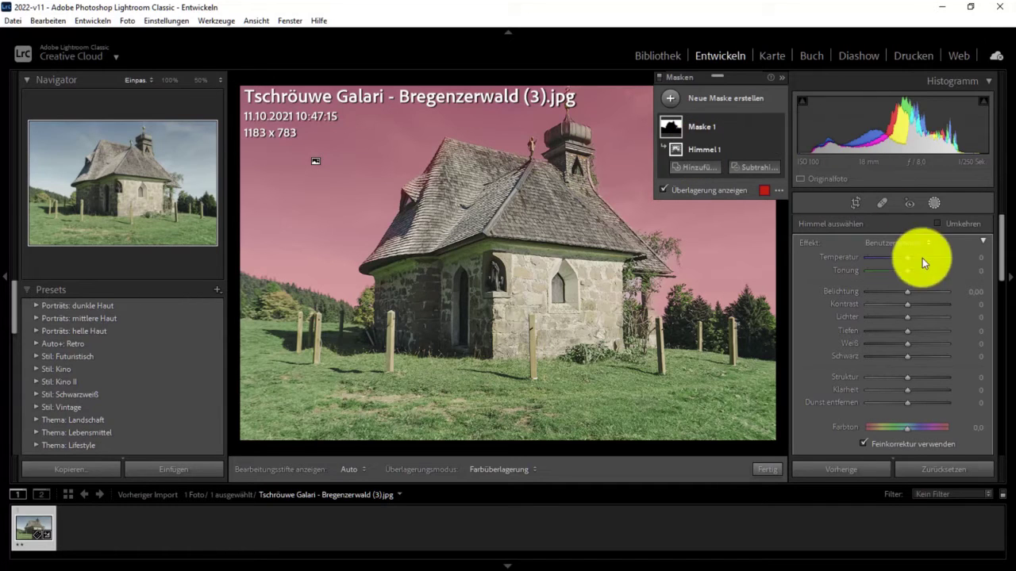
key("o")
left_click_drag(909, 294, 902, 296)
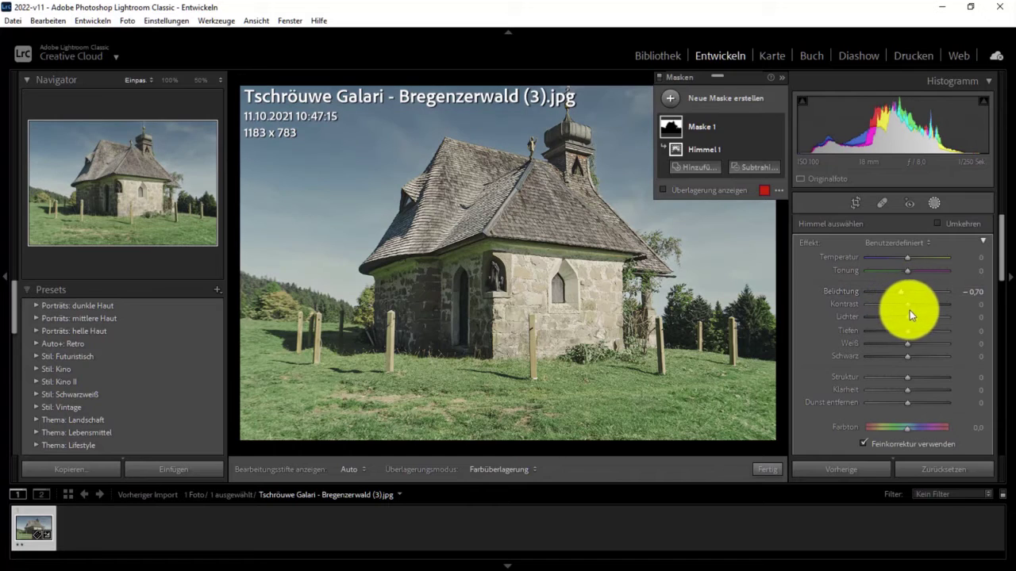
mouse_move(913, 307)
left_mouse_down()
mouse_move(902, 320)
mouse_move(914, 328)
mouse_move(905, 345)
mouse_move(915, 357)
left_mouse_up()
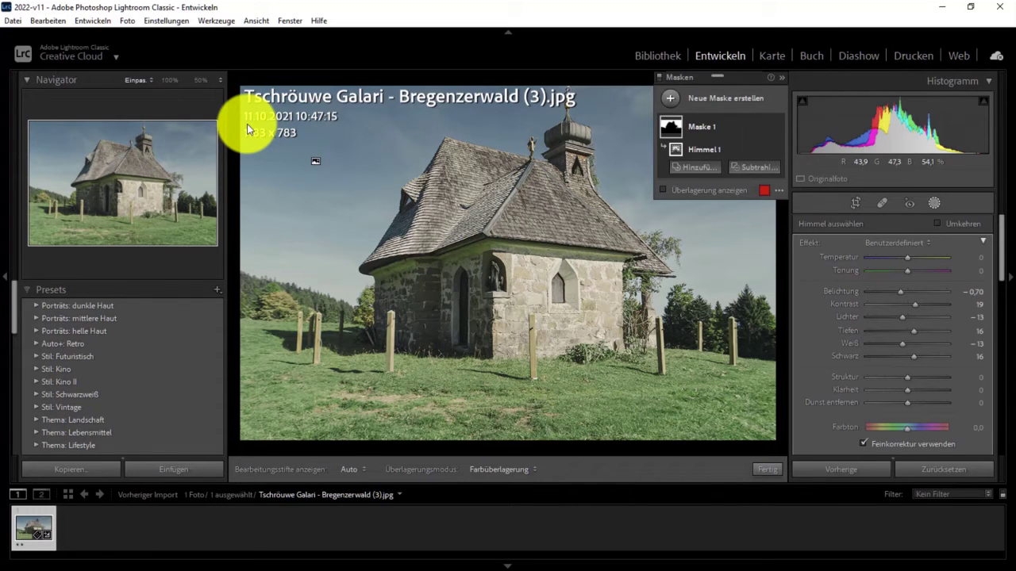
mouse_move(715, 127)
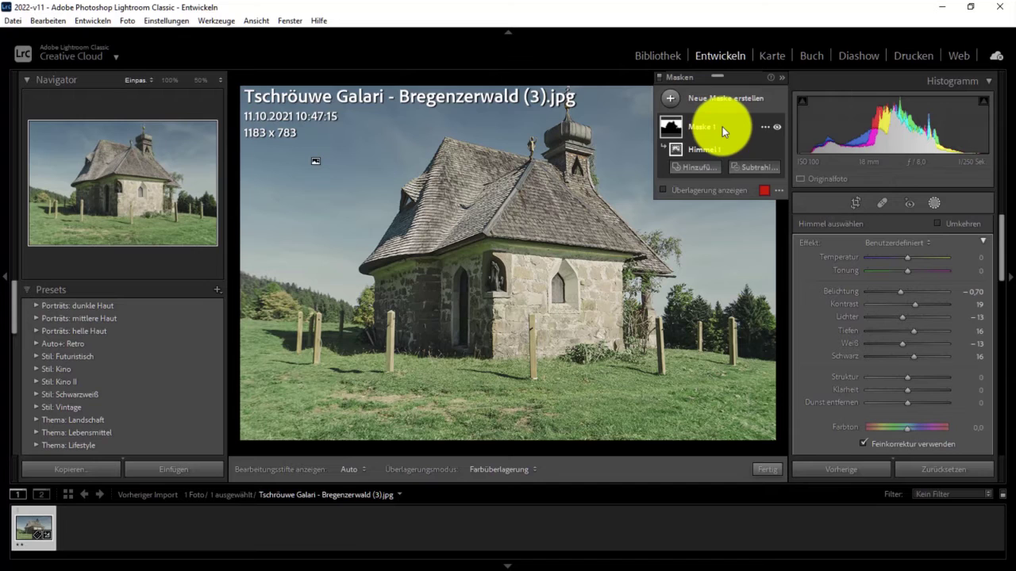
Invert the Himmel 1 sky selection so its darkening applies to the chapel and meadow.
left_click(767, 128)
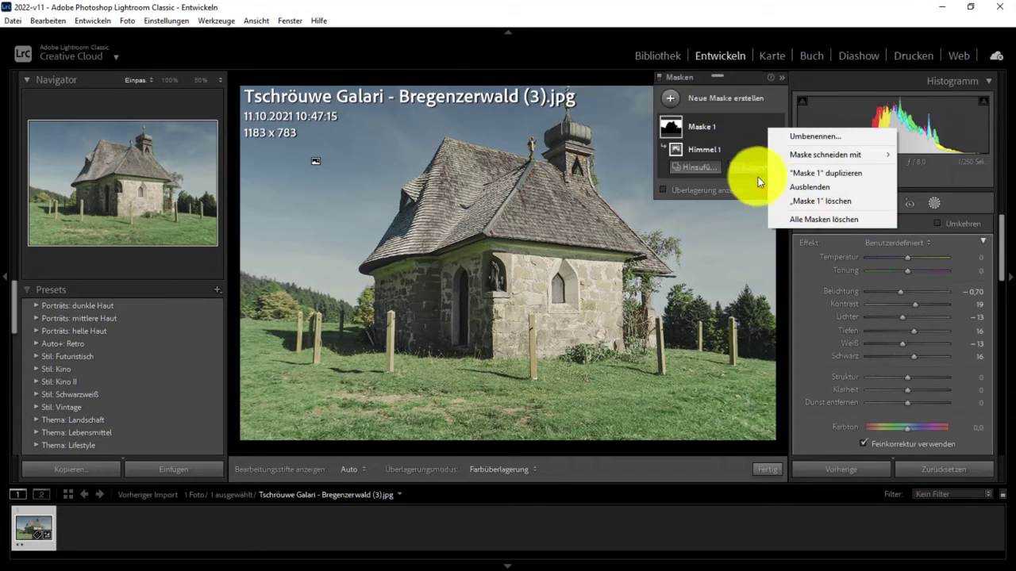
left_click(726, 154)
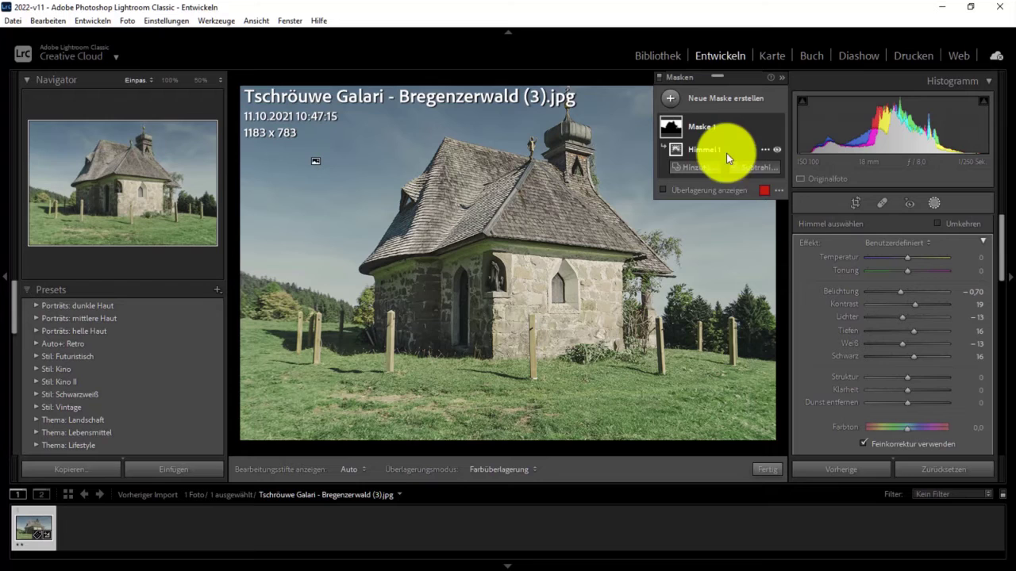
left_click(767, 150)
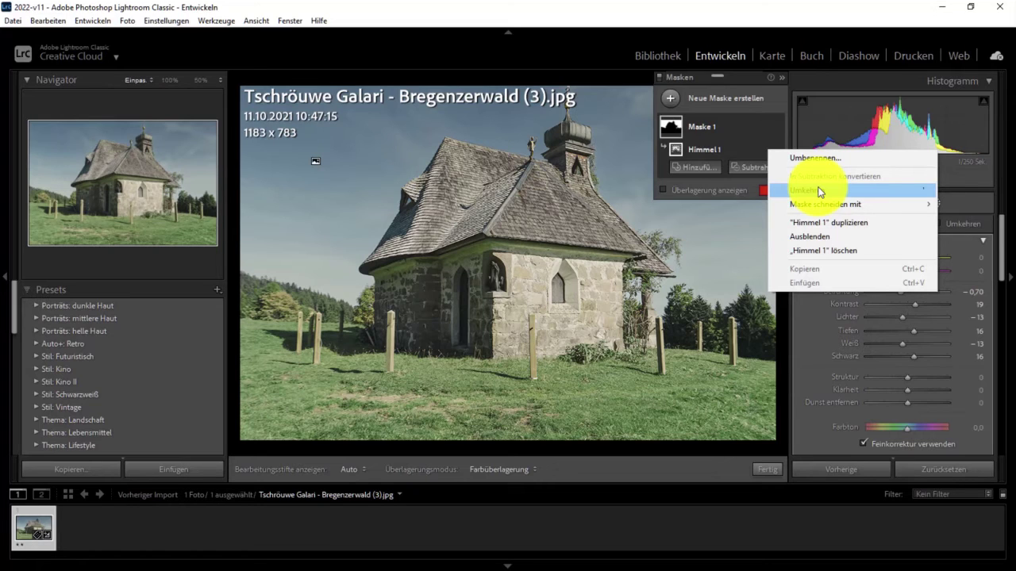
left_click(820, 192)
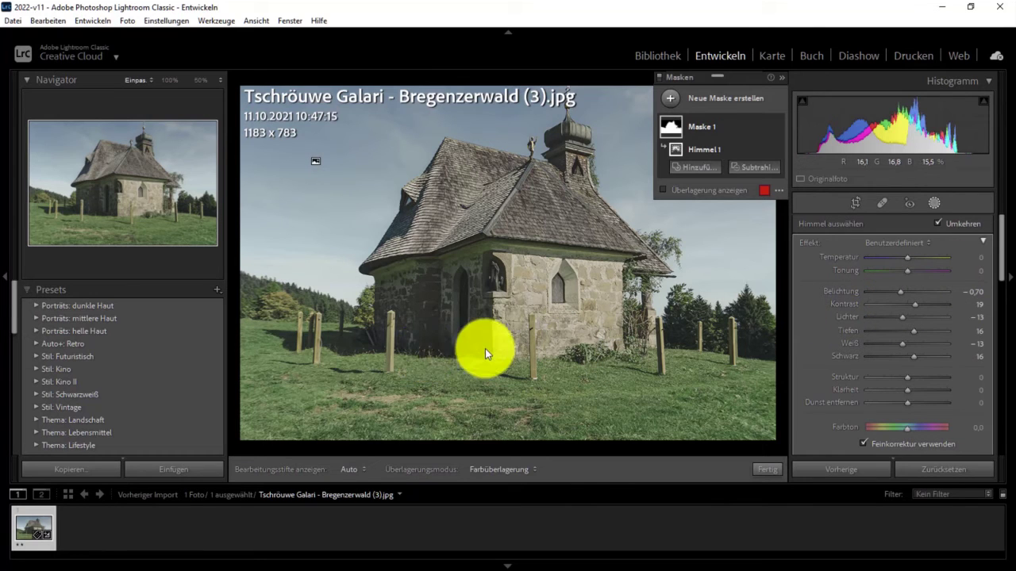
Invert Himmel 1 back so the mask covers only the sky again.
left_click(665, 192)
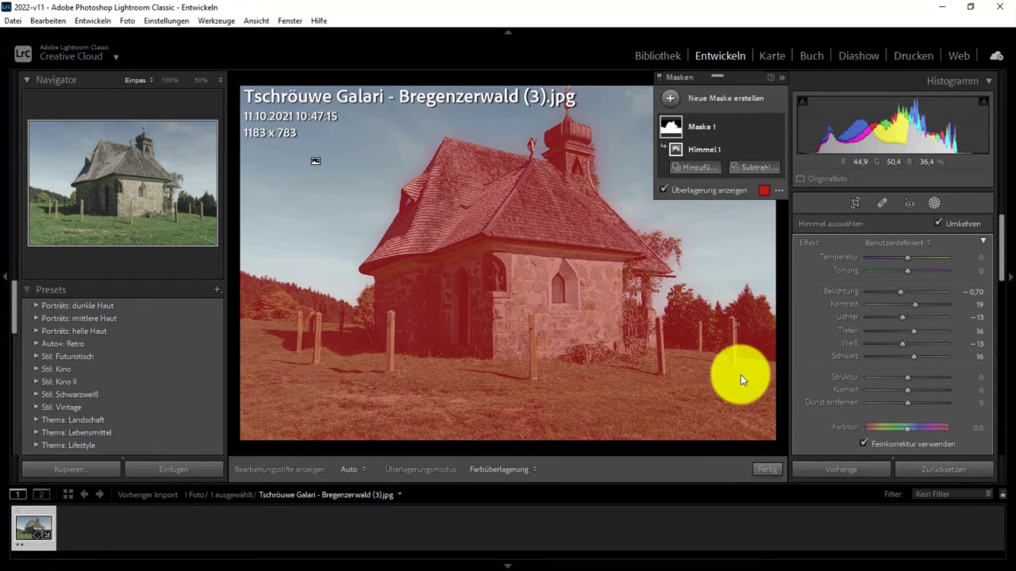
mouse_move(718, 149)
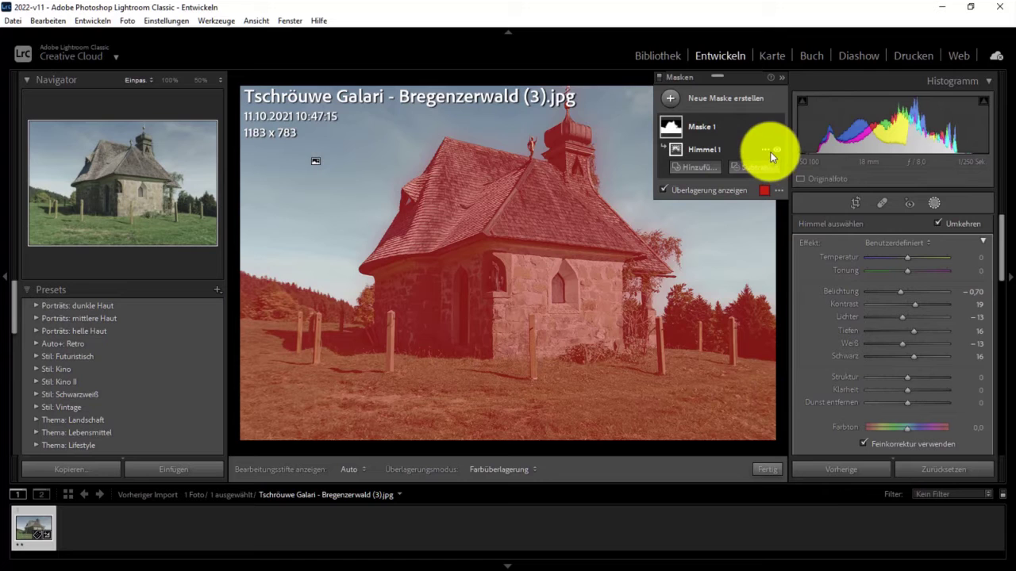
left_click(767, 151)
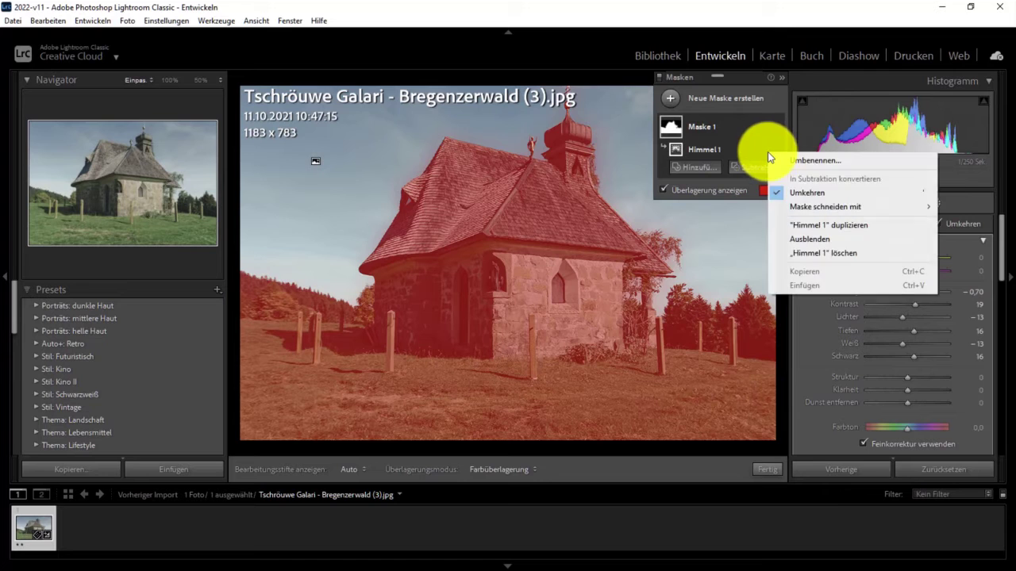
left_click(832, 195)
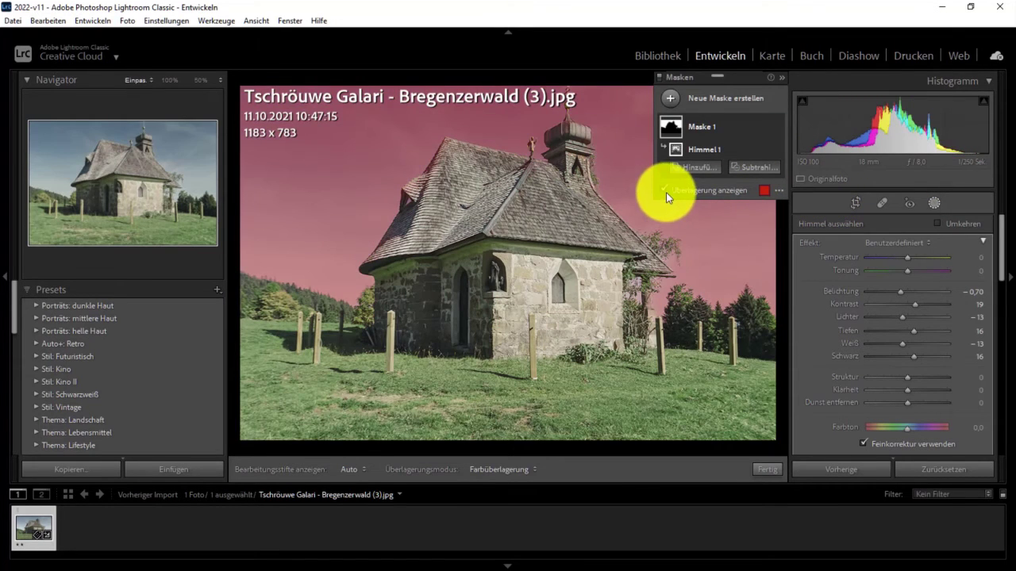
Compare the photo with and without the mask overlay and bring up the overlay display modes.
left_click(663, 191)
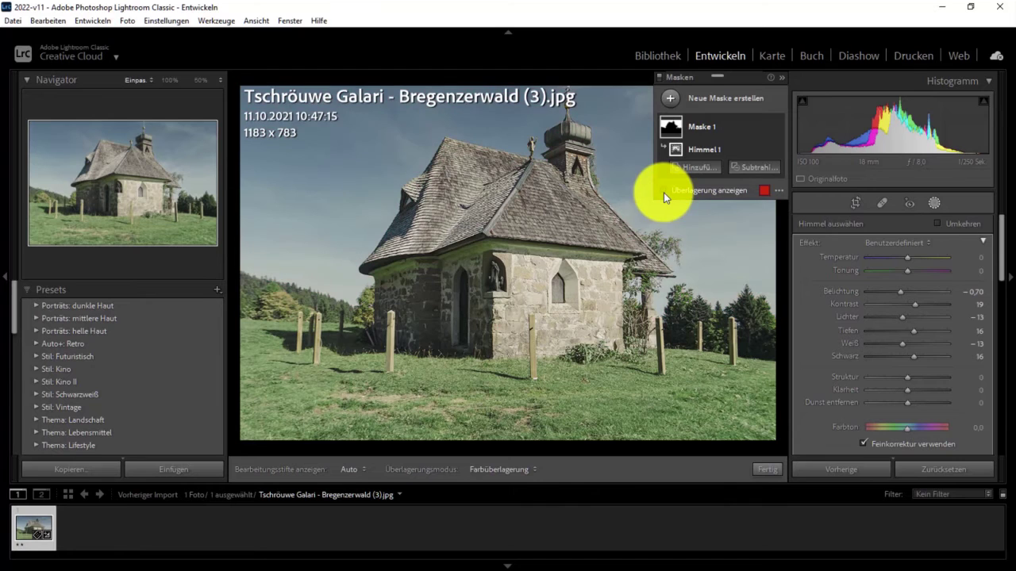
left_click(663, 191)
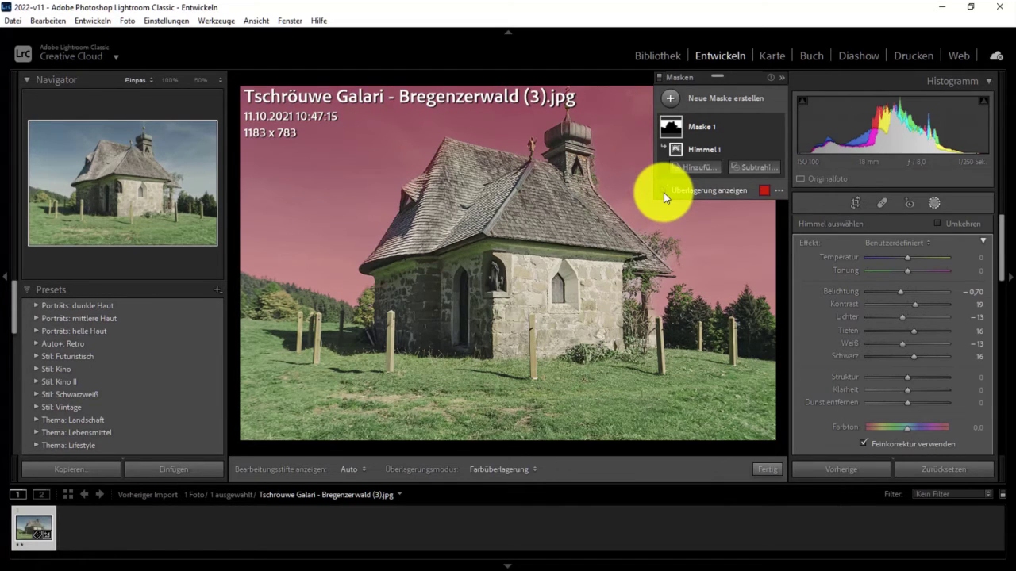
left_click(663, 192)
left_click(664, 192)
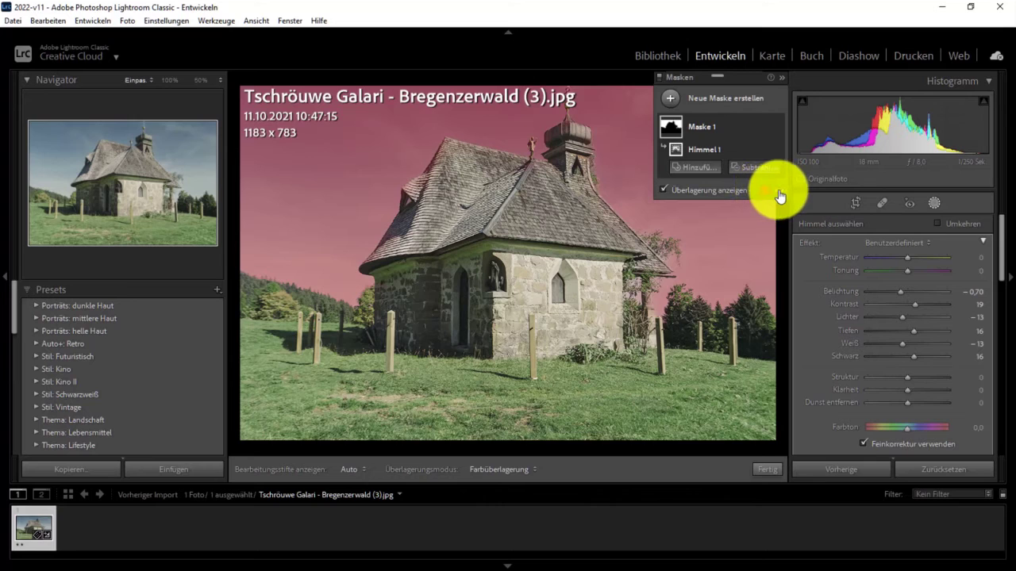
left_click(779, 191)
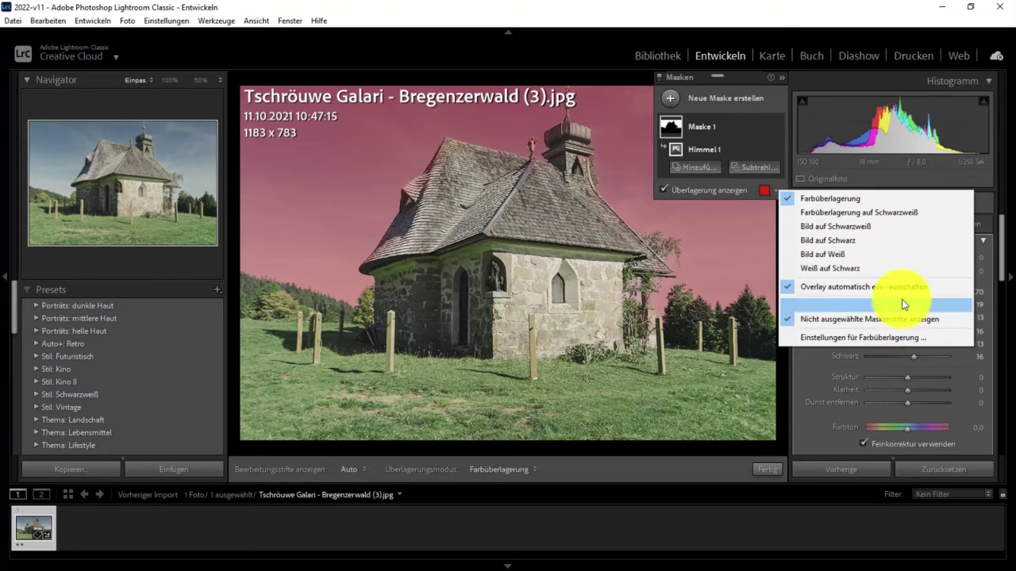
Review and close the colour-overlay settings, then show the list of new mask types.
key("Up")
key("Return")
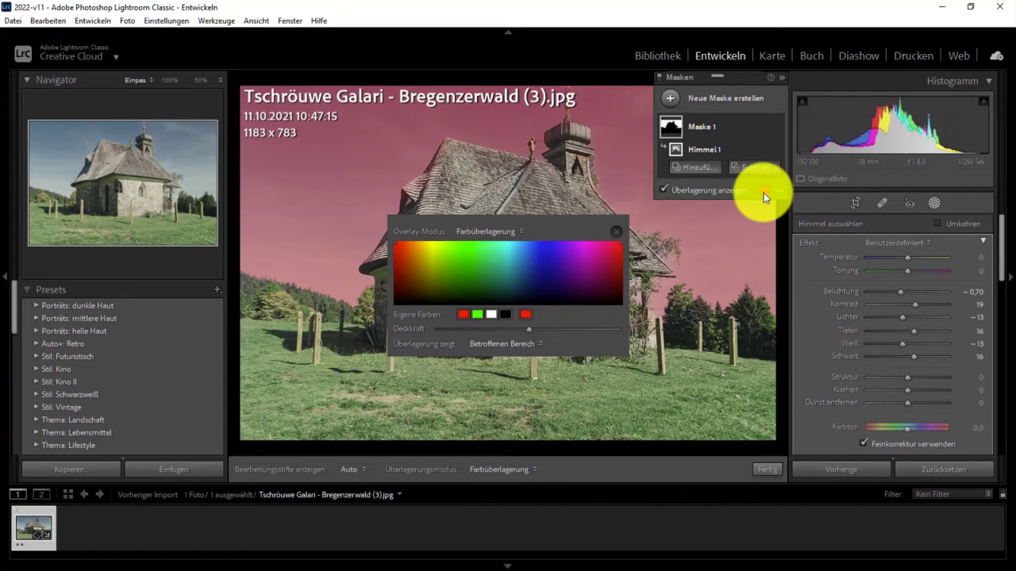
left_click(616, 230)
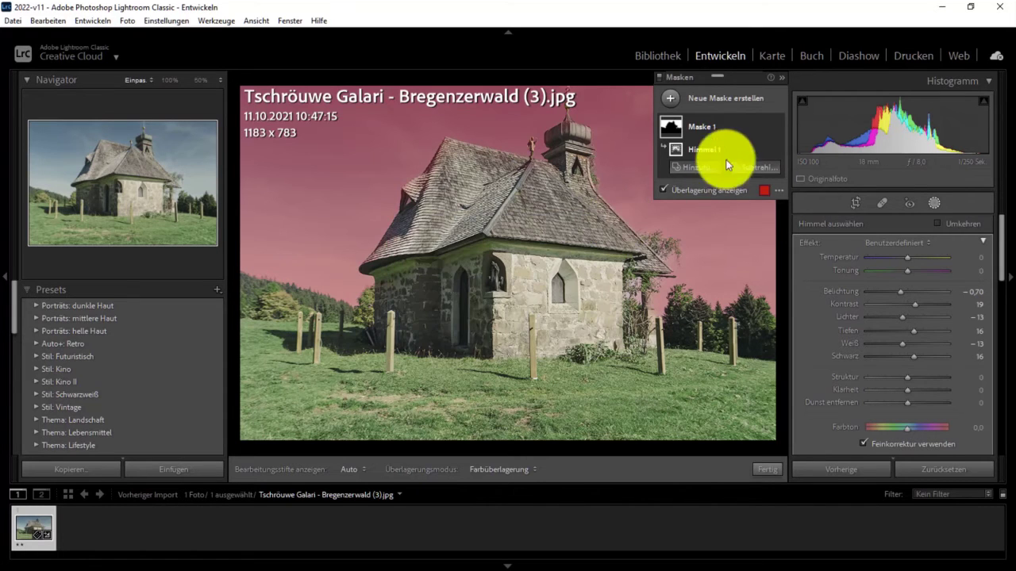
left_click(673, 101)
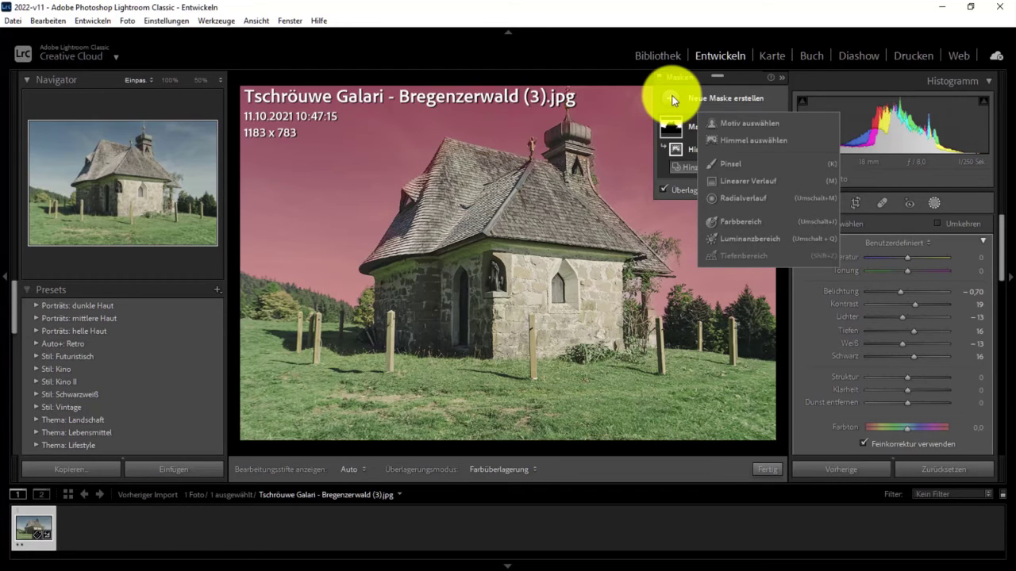
Add Maske 2 with Motiv auswählen so it selects the chapel as subject.
left_click(752, 122)
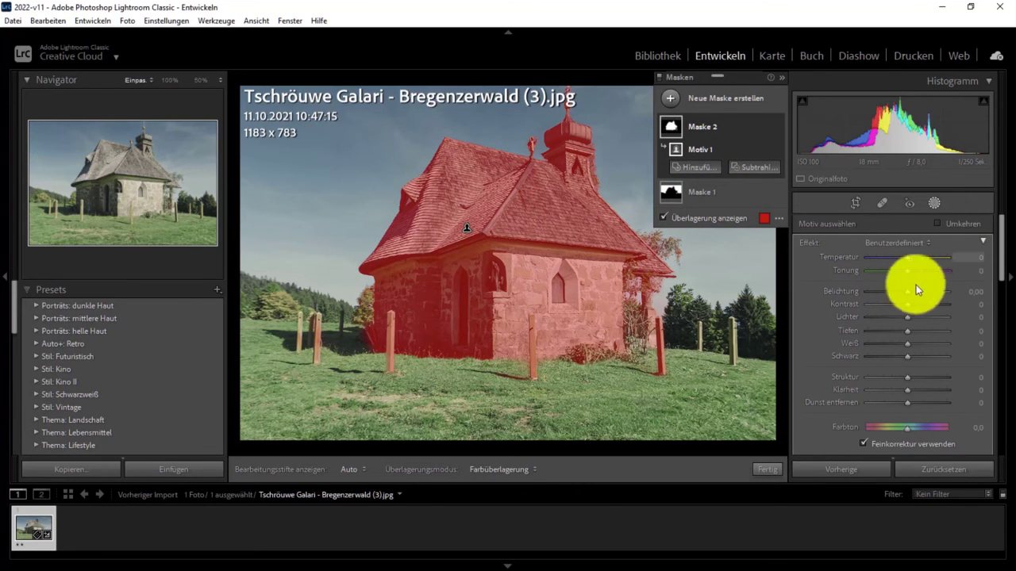
Set the chapel mask to Exposure −0.38, Contrast 16, Highlights 0, Shadows 32, Whites 13, Blacks −13.
left_click_drag(912, 293, 904, 293)
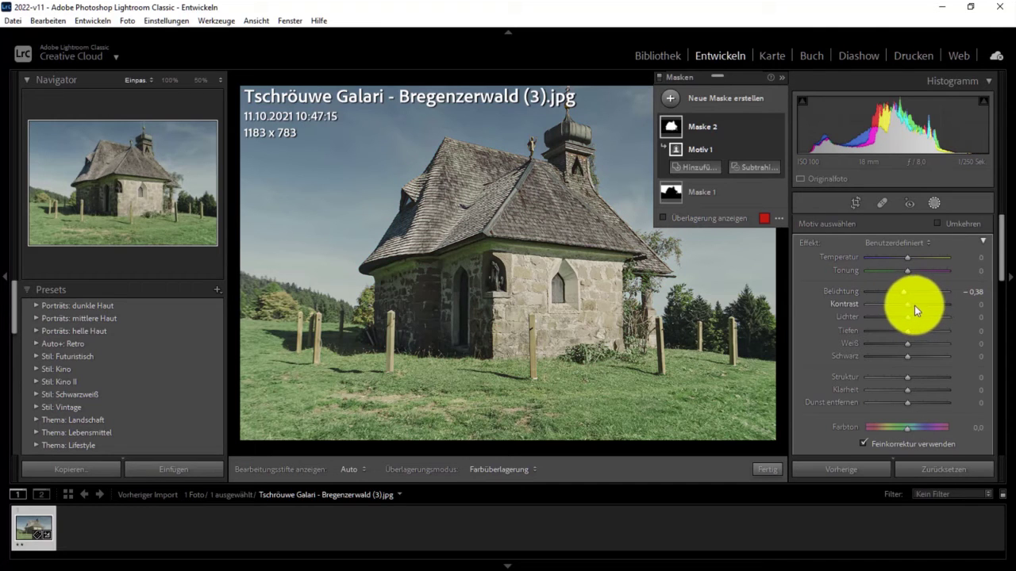
left_click(914, 305)
left_click_drag(911, 318, 907, 317)
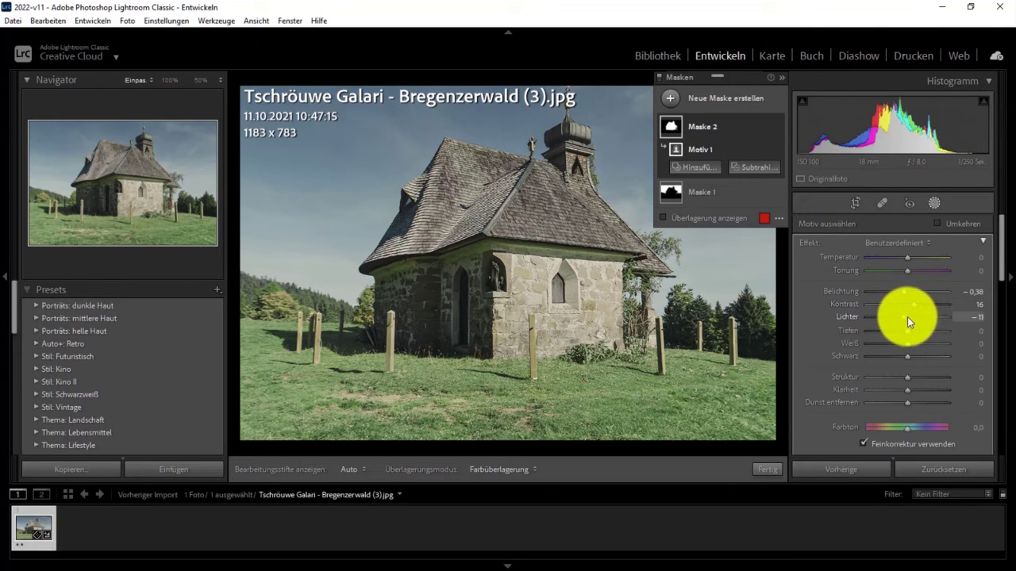
double_click(907, 316)
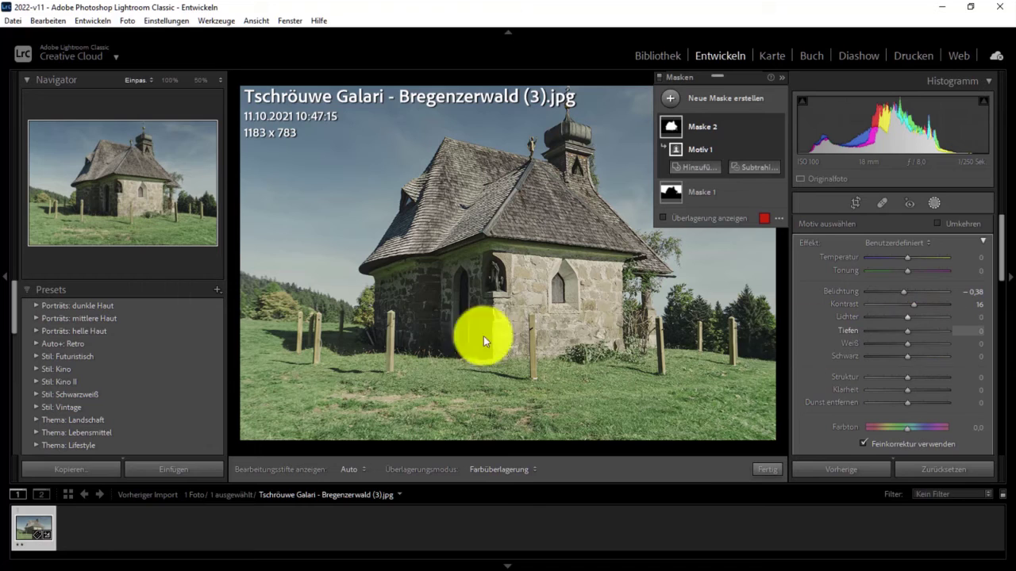
type("32")
key("Return")
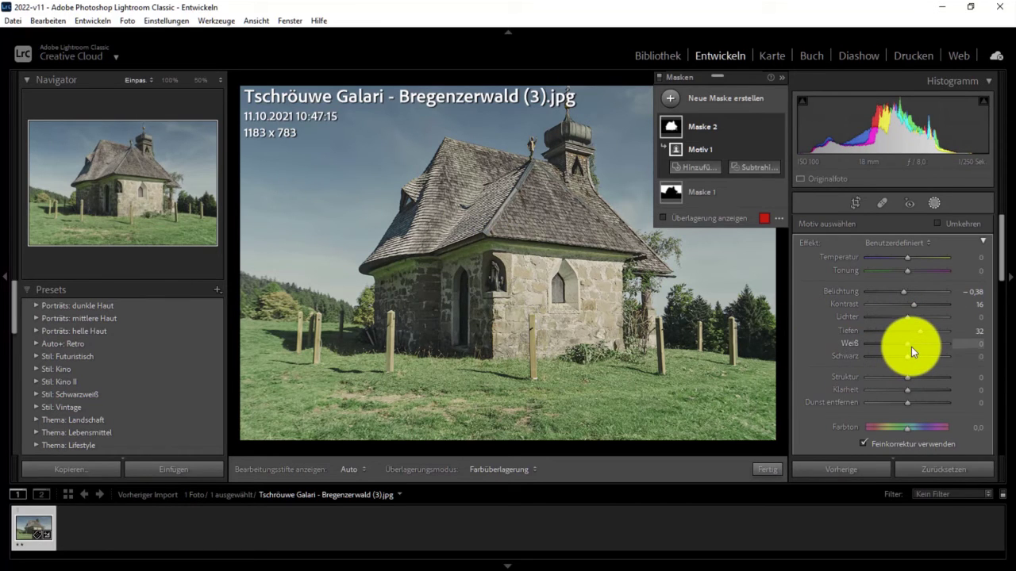
type("13")
left_click_drag(910, 356, 904, 356)
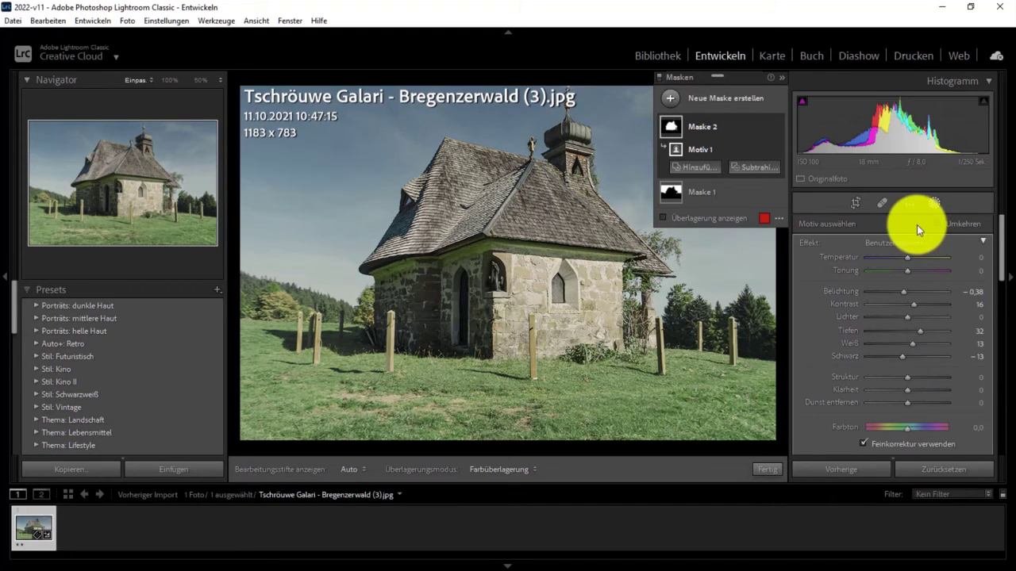
left_click(673, 101)
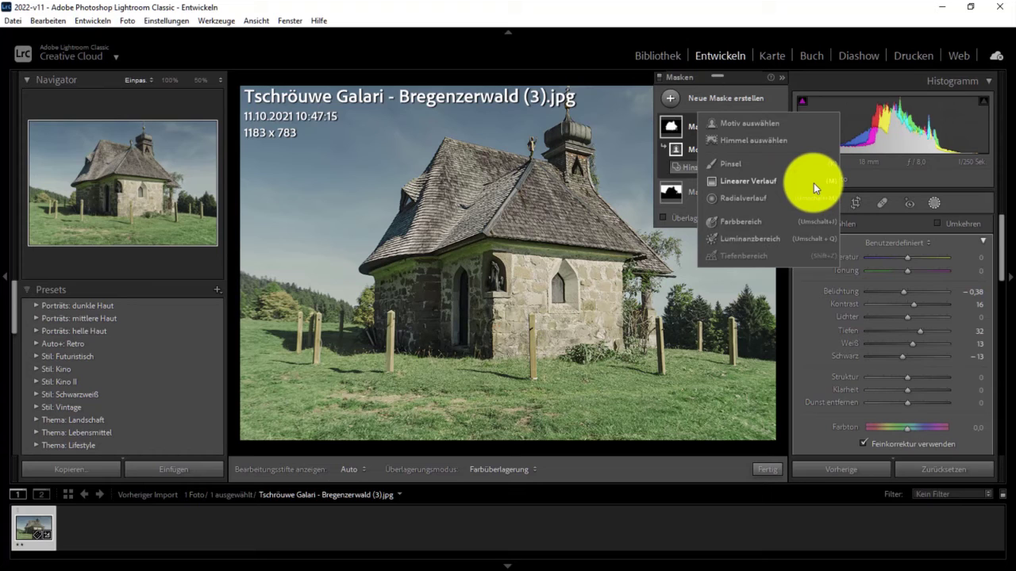
Add a Luminanzbereich mask, hide its overlay, and raise its Exposure to 0.81.
left_click(770, 236)
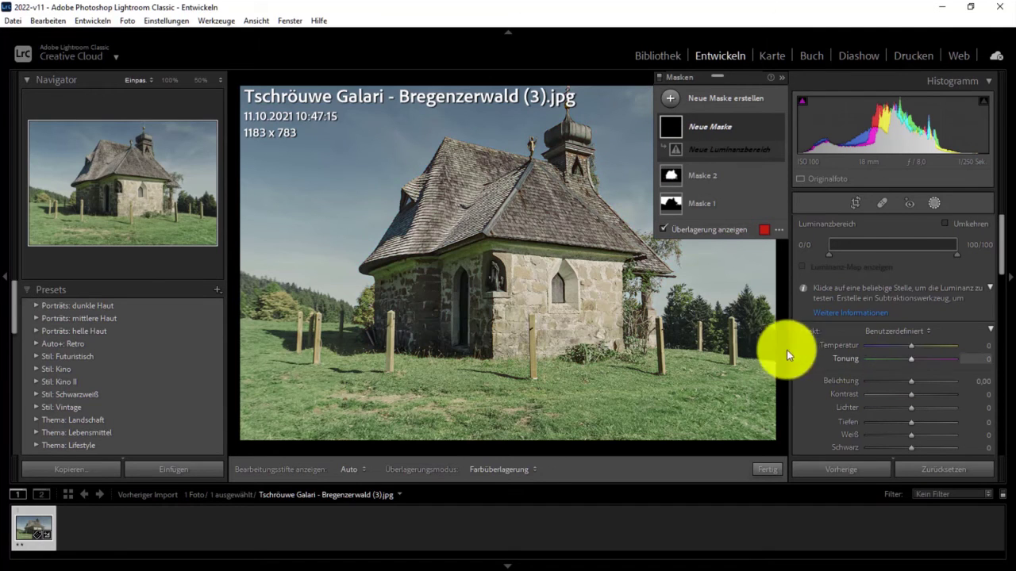
key("o")
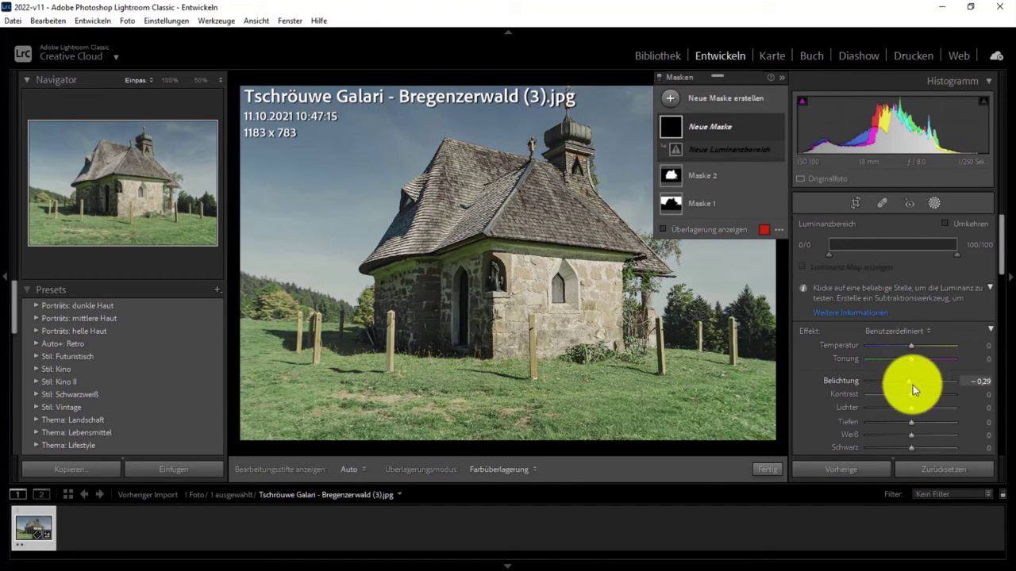
left_click_drag(913, 385, 925, 385)
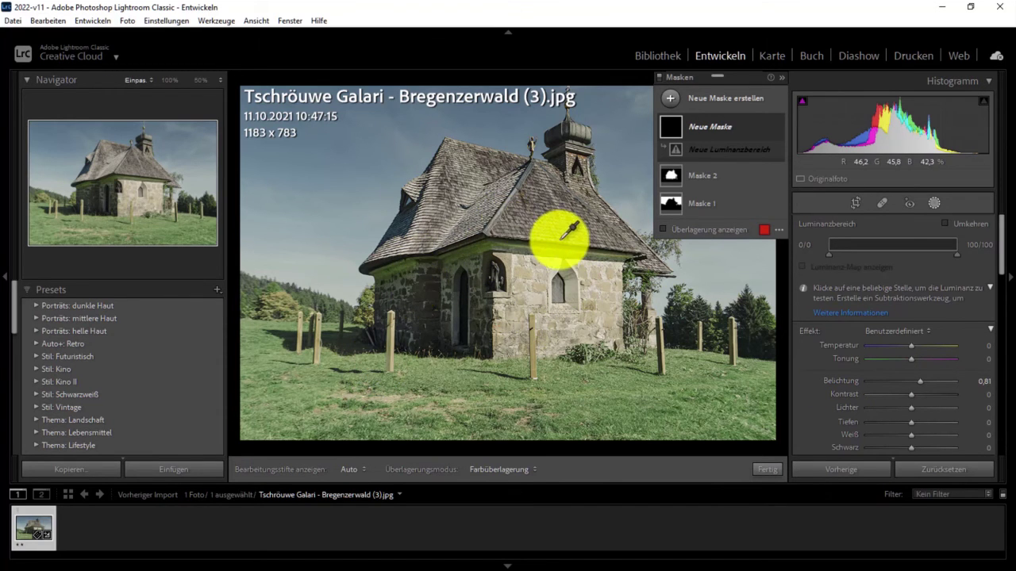
Add a Farbbereich colour-range mask sampled from the green grass with the eyedropper.
left_click(671, 96)
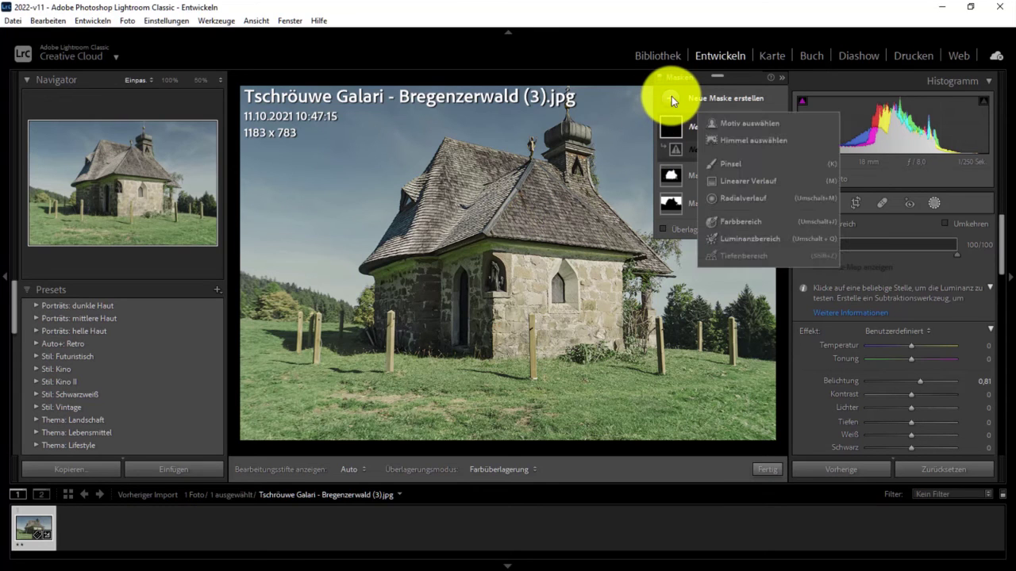
left_click(753, 218)
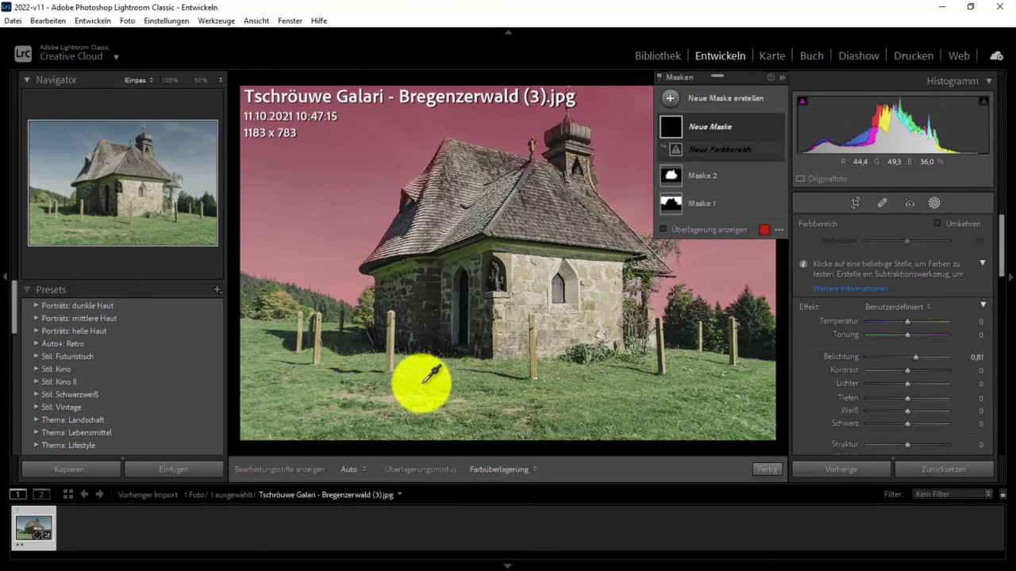
left_click(433, 371)
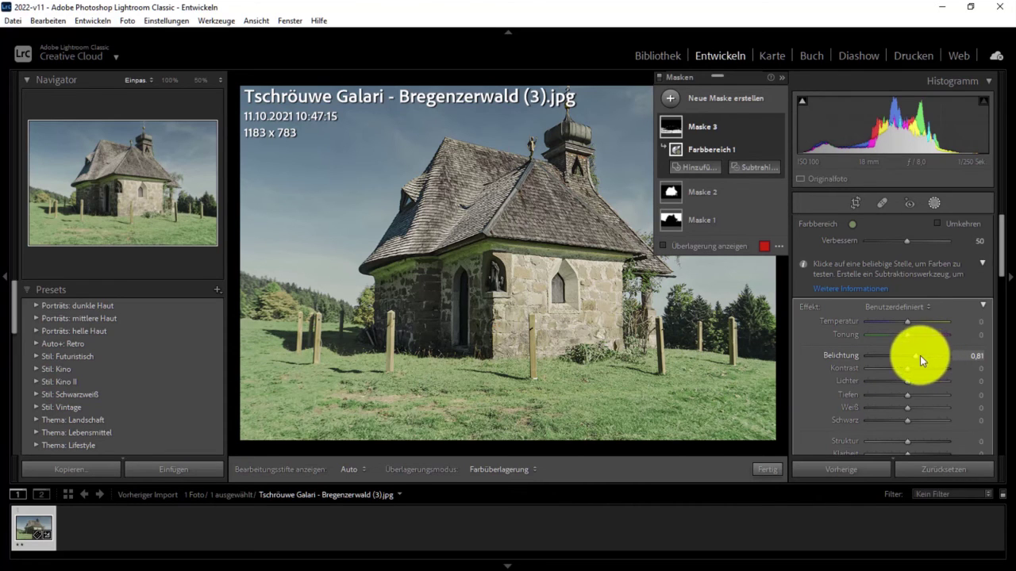
Keep the grass mask exposure at 0,00 and preview the mask overlay on the grass.
left_click_drag(920, 355, 901, 355)
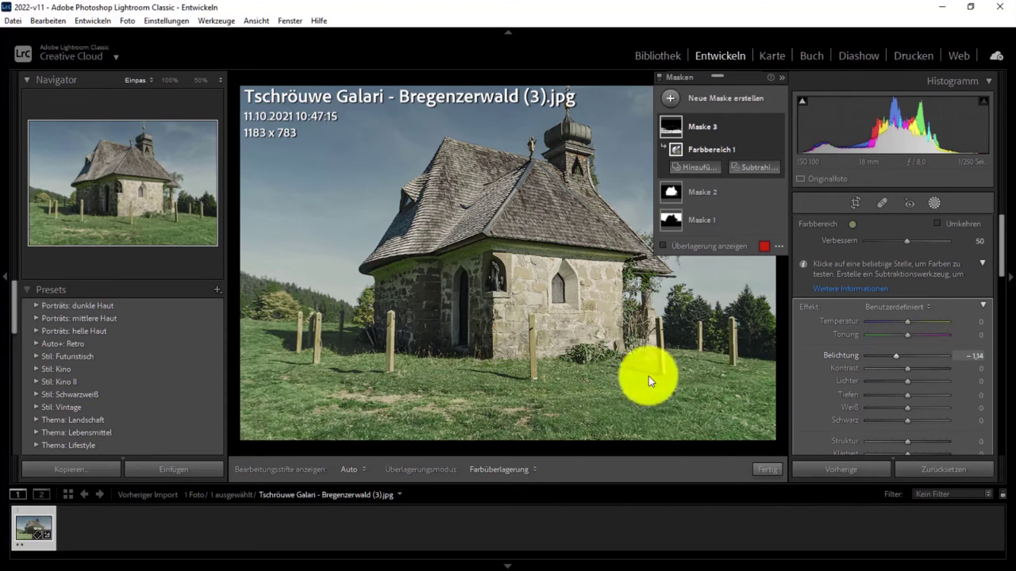
key("ctrl+z")
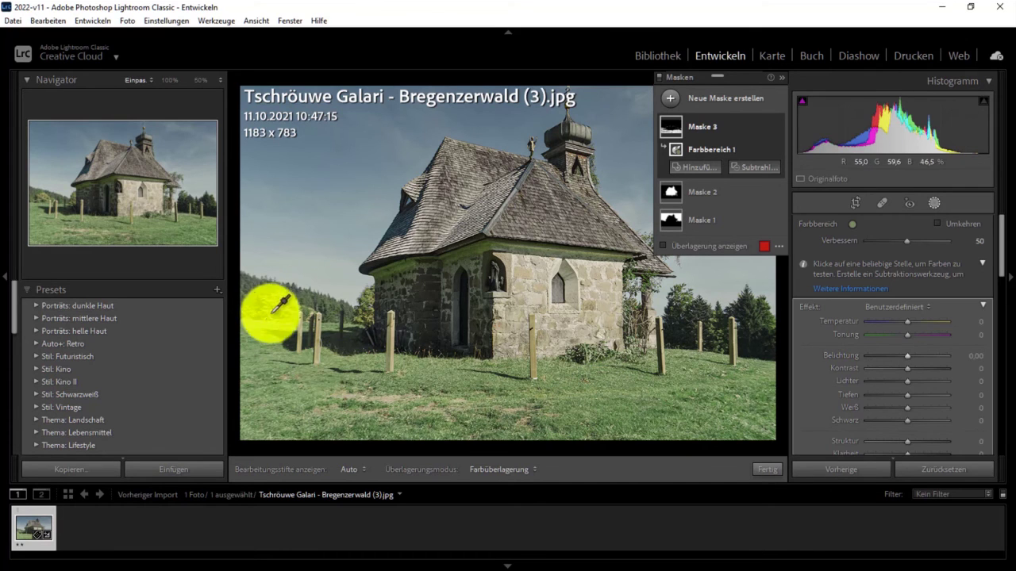
key("o")
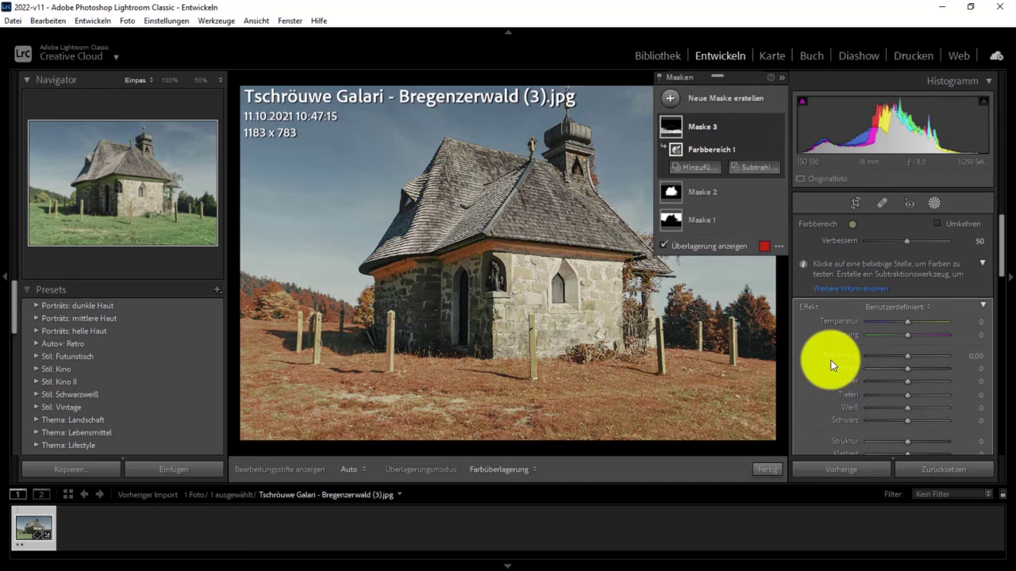
key("o")
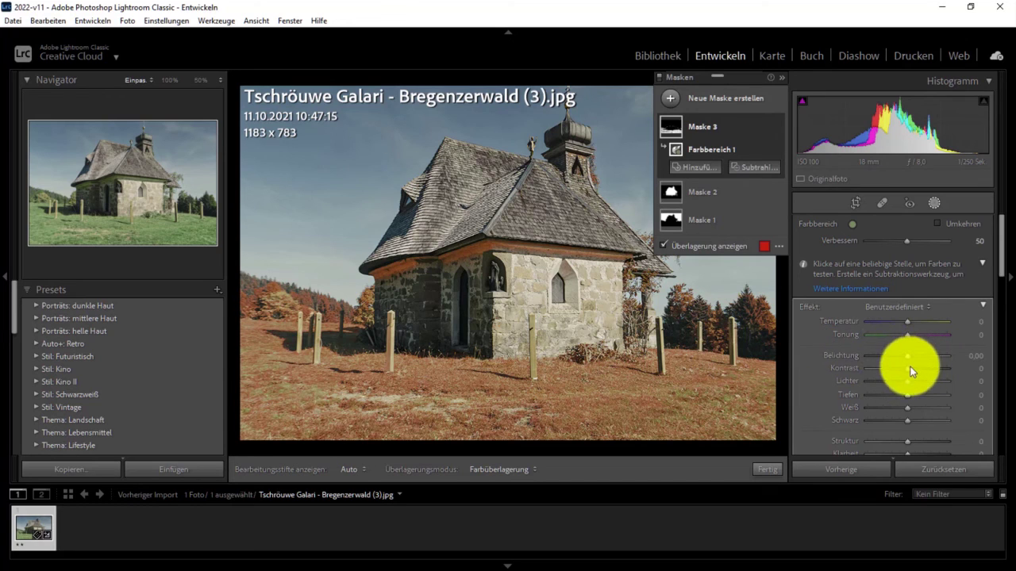
Set the grass mask contrast to 24 and highlights to −17.
left_click(919, 370)
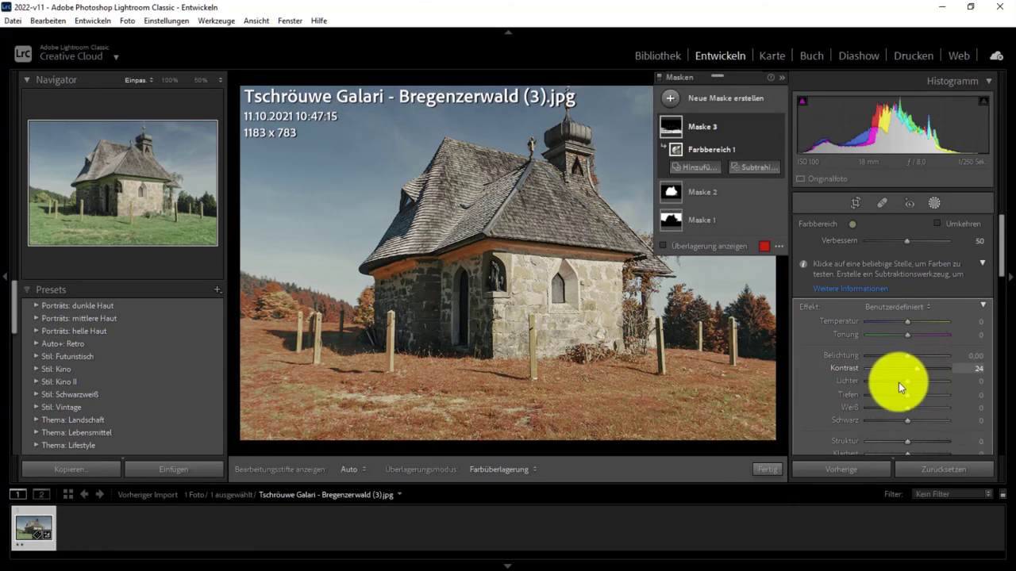
left_click(899, 382)
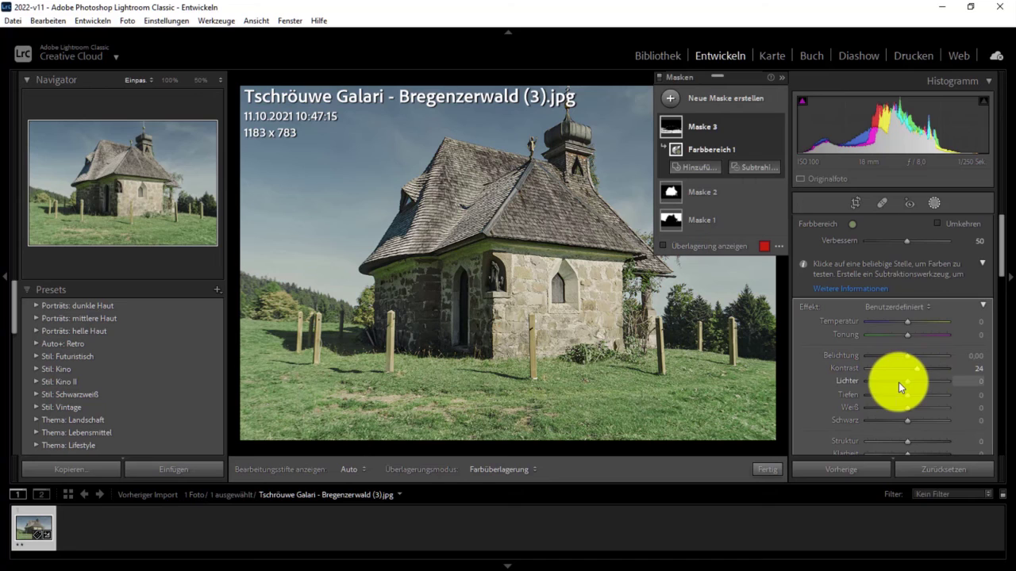
left_click(673, 100)
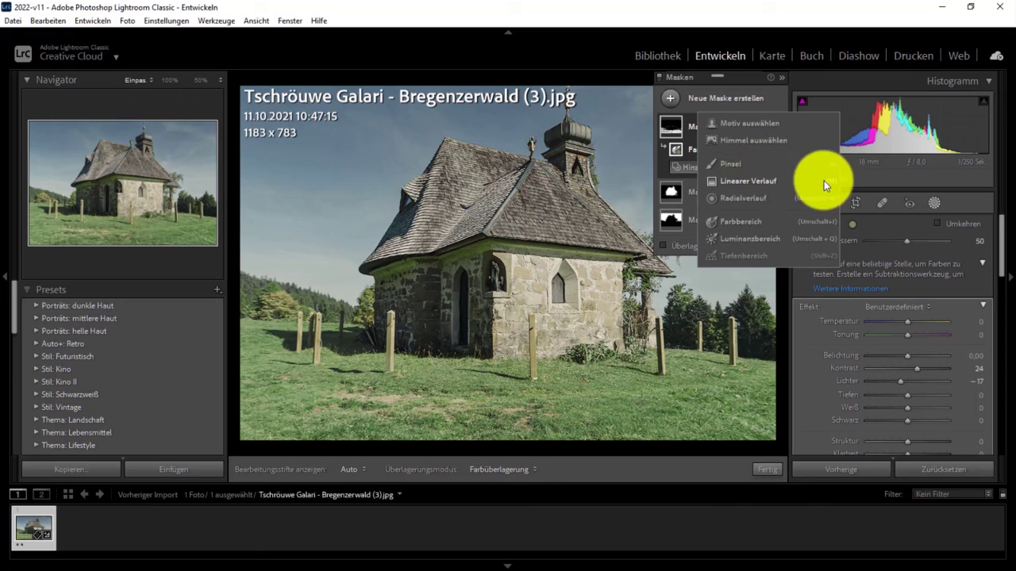
Show the mask types (Pinsel, Radialverlauf, Farbbereich) that can be added to Maske 3.
left_click(706, 108)
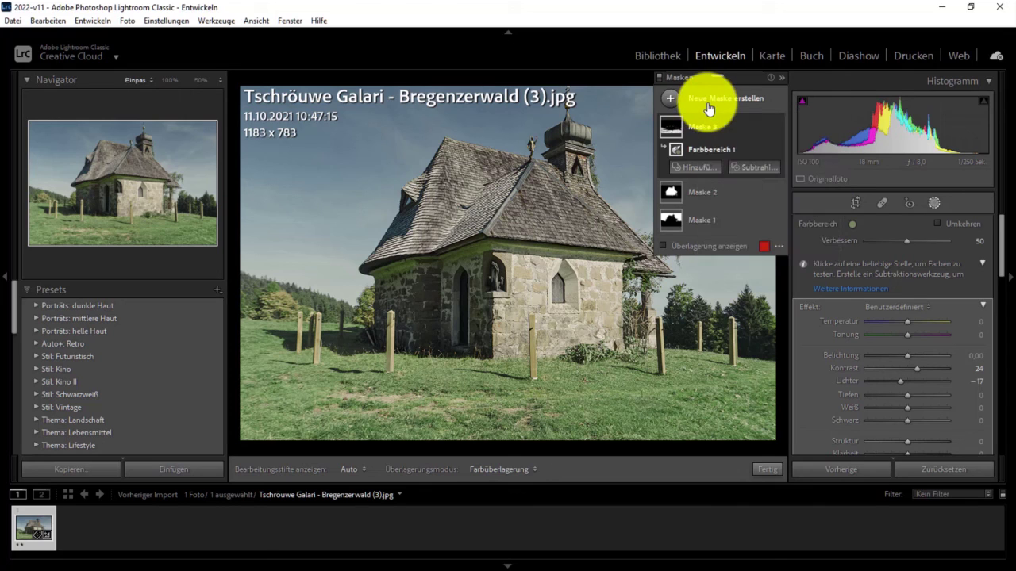
right_click(762, 126)
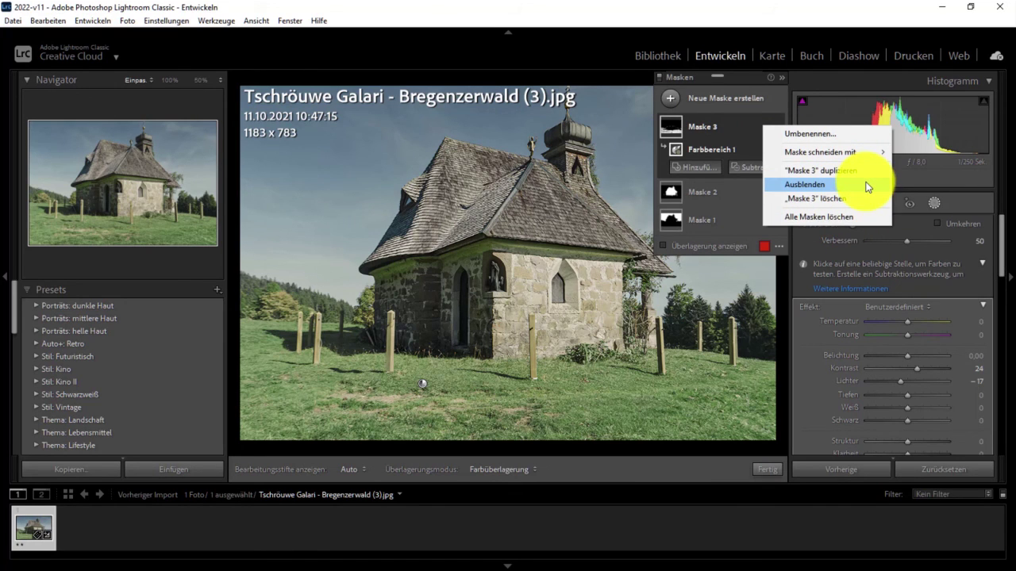
left_click(700, 167)
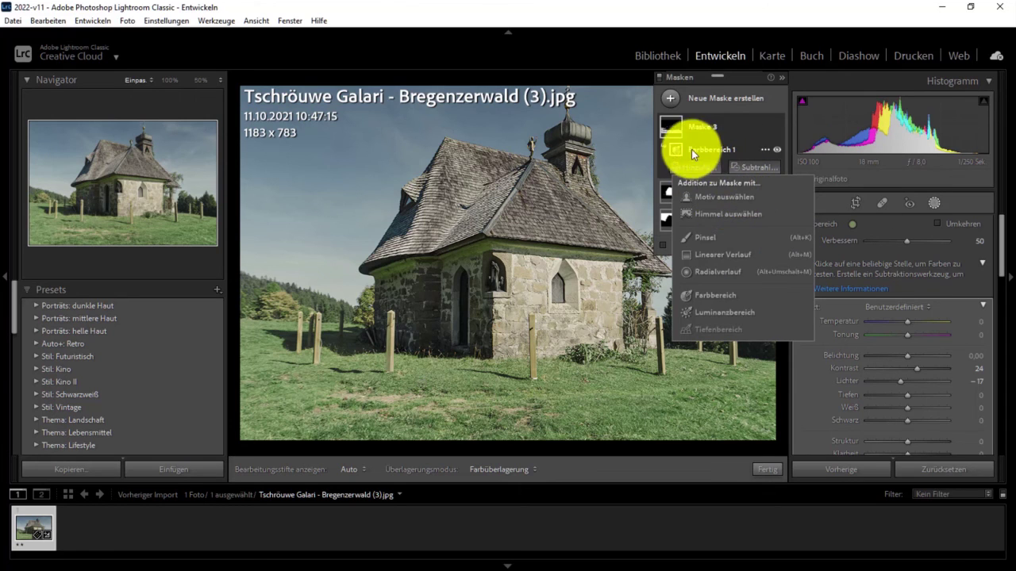